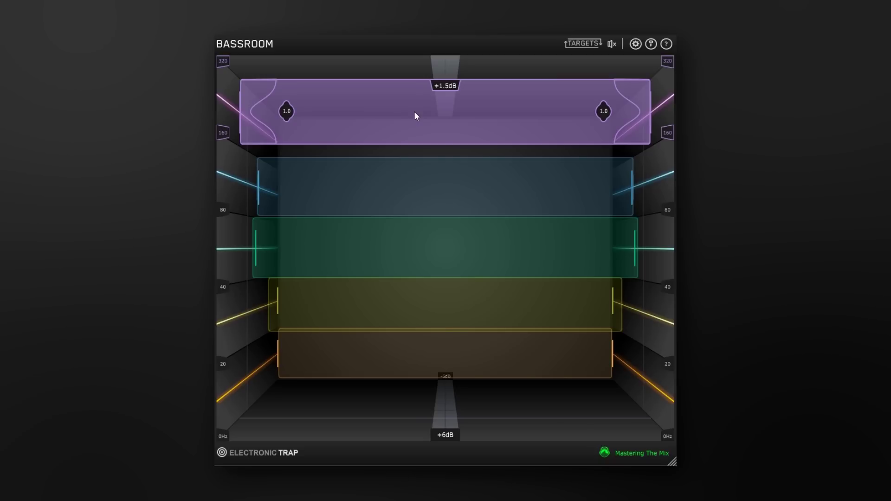
Step: Shape the purple 160–320 Hz band with a Q of 0.5, reset its gain, and raise it to +1.8 dB
mouse_move(414, 111)
mouse_down()
mouse_move(408, 157)
mouse_move(402, 124)
mouse_move(398, 151)
mouse_move(394, 110)
mouse_move(397, 146)
mouse_move(400, 110)
mouse_up()
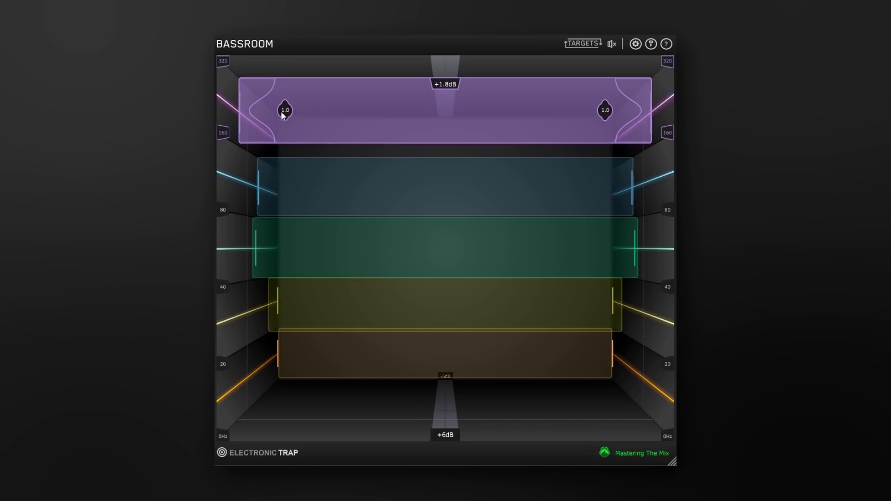
drag(282, 115, 247, 106)
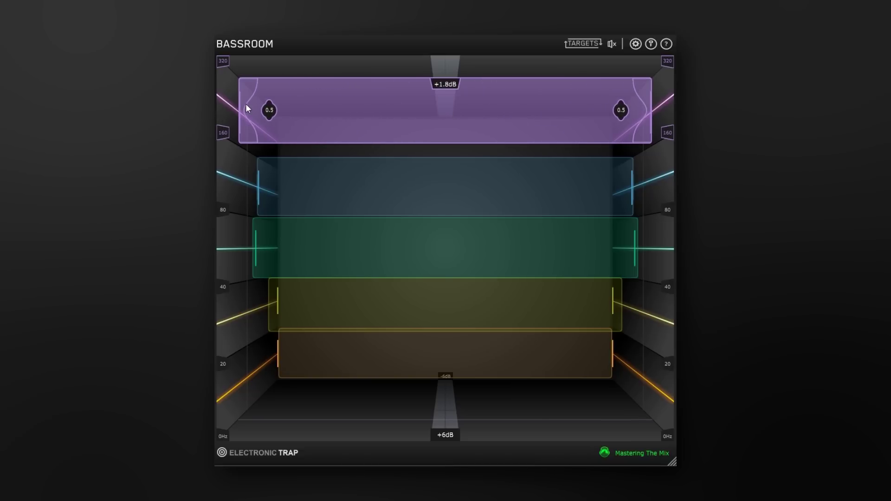
double_click(252, 105)
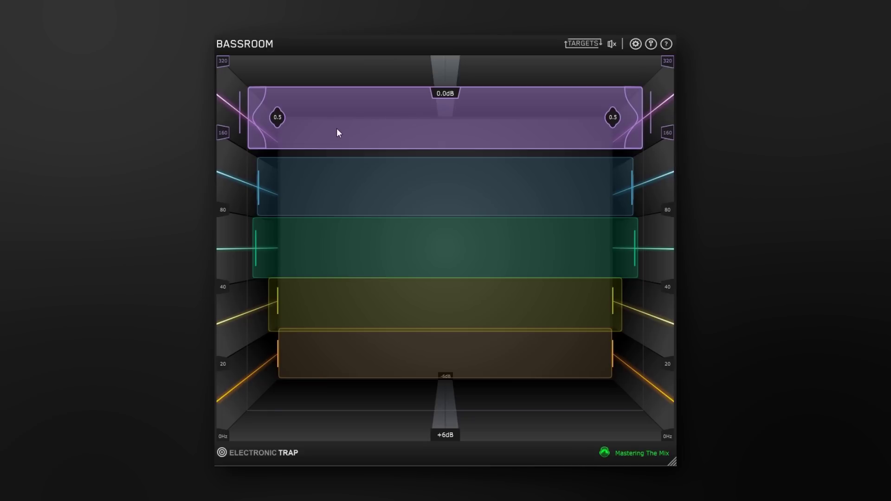
drag(336, 129, 367, 107)
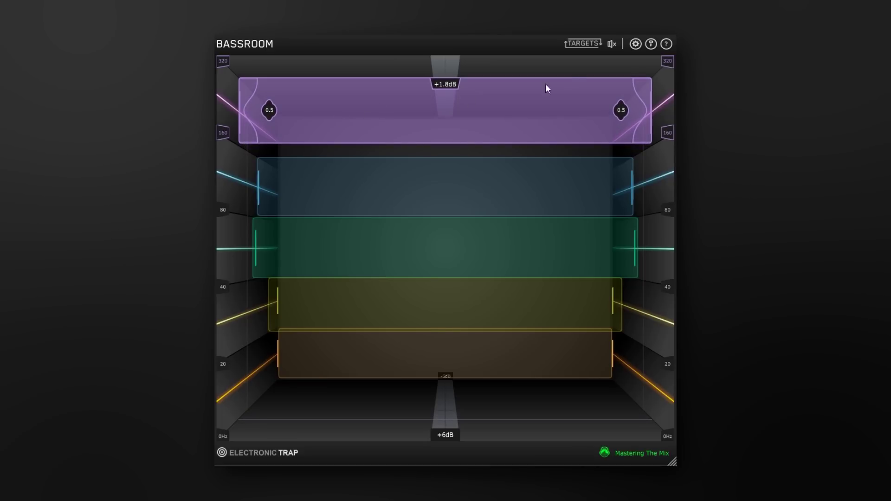
Step: Load the Contemporary target preset from the Hip Hop category
mouse_move(616, 43)
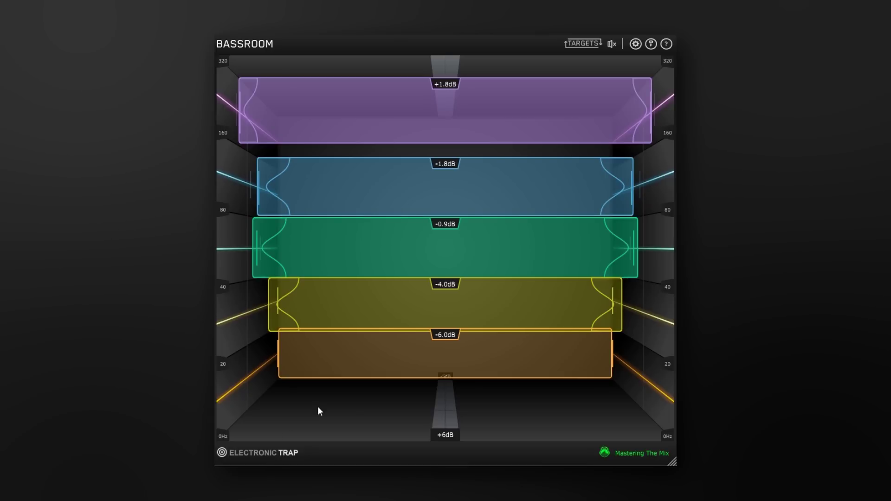
mouse_move(316, 316)
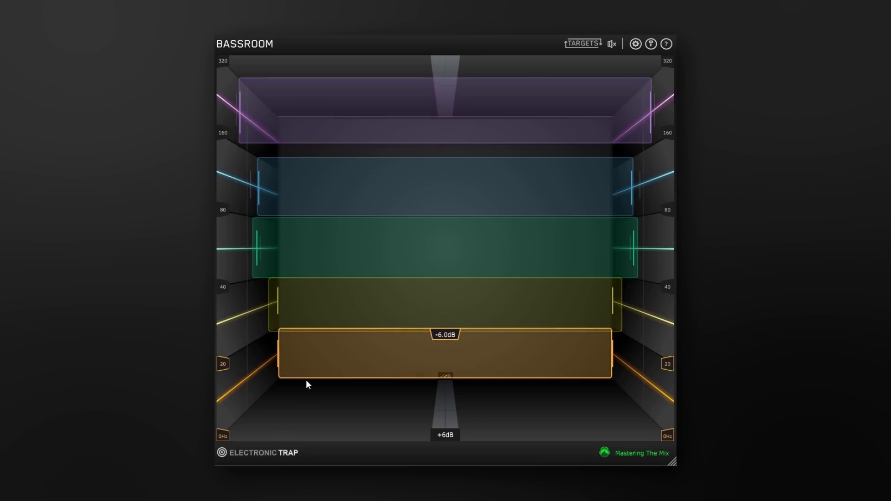
click(279, 455)
mouse_move(268, 341)
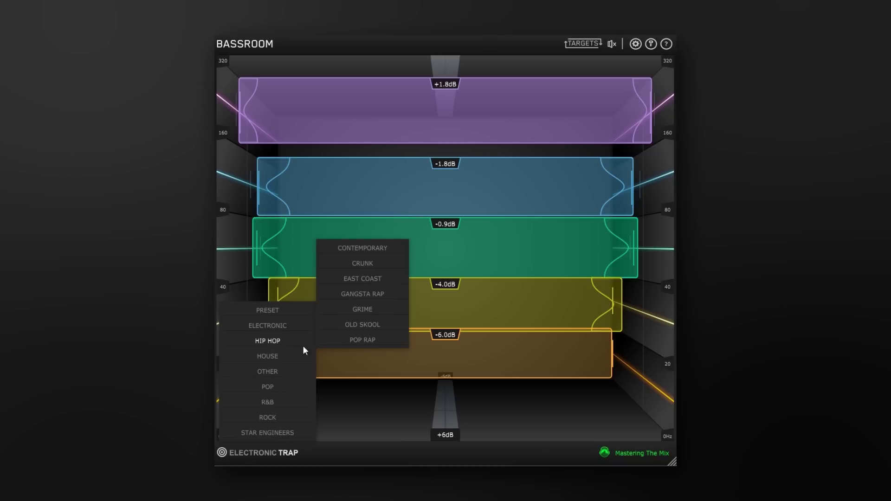
click(368, 249)
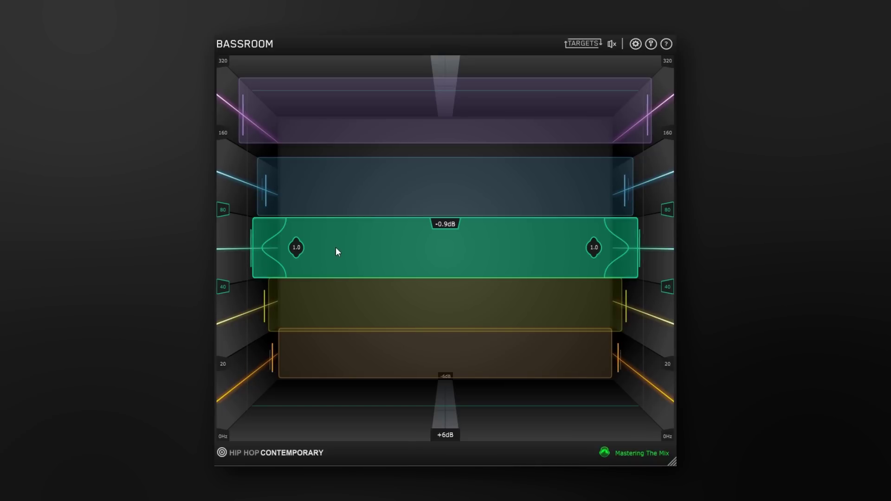
Step: Match the band gains to the targets: purple +1.5 dB, blue -2.7 dB, green -0.8 dB, yellow -3.2 dB, orange -5.2 dB
drag(339, 298, 350, 294)
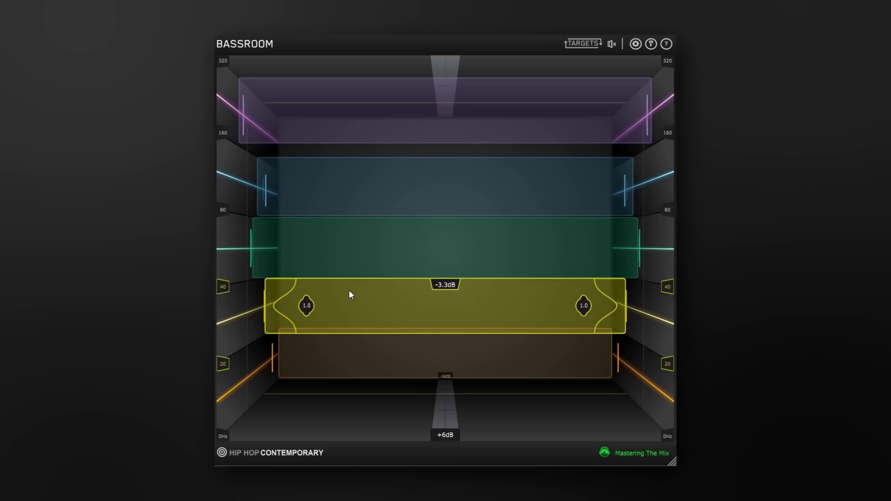
drag(345, 344, 348, 354)
drag(352, 195, 352, 199)
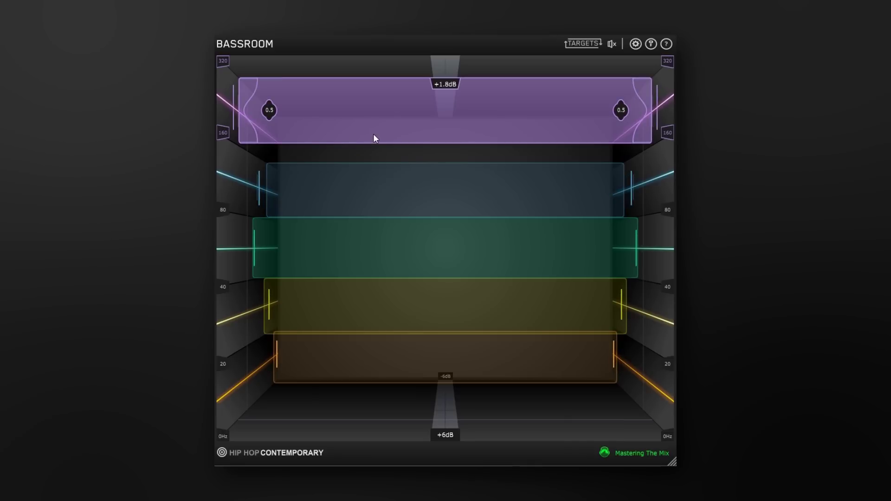
drag(374, 130, 373, 133)
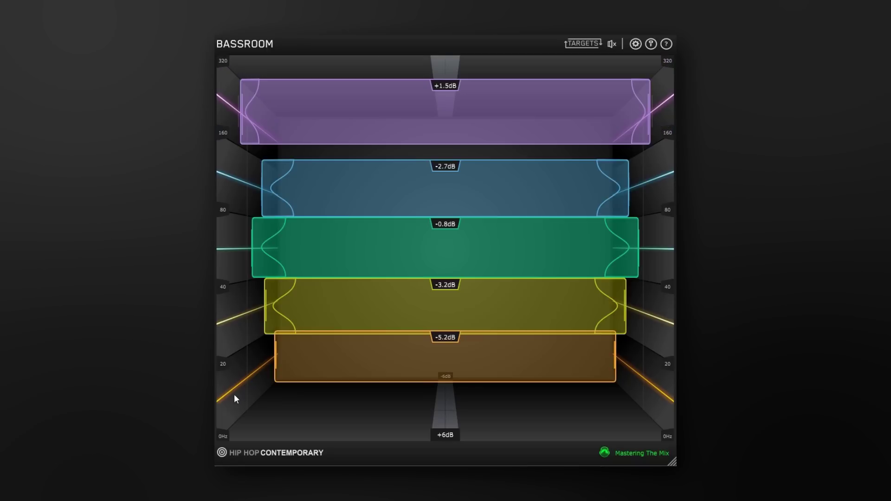
Step: Replace the HIPHOP_2017 reference track with bully-for-you.mp3 in the custom target analysis
click(222, 453)
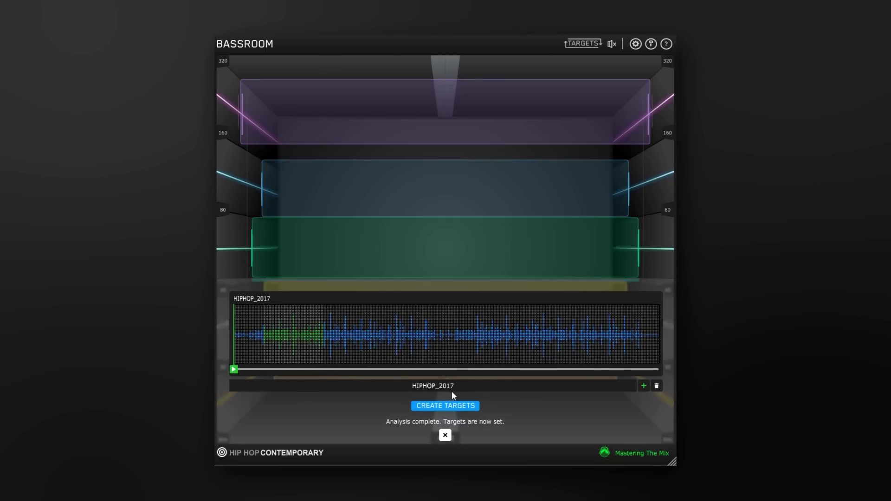
click(656, 385)
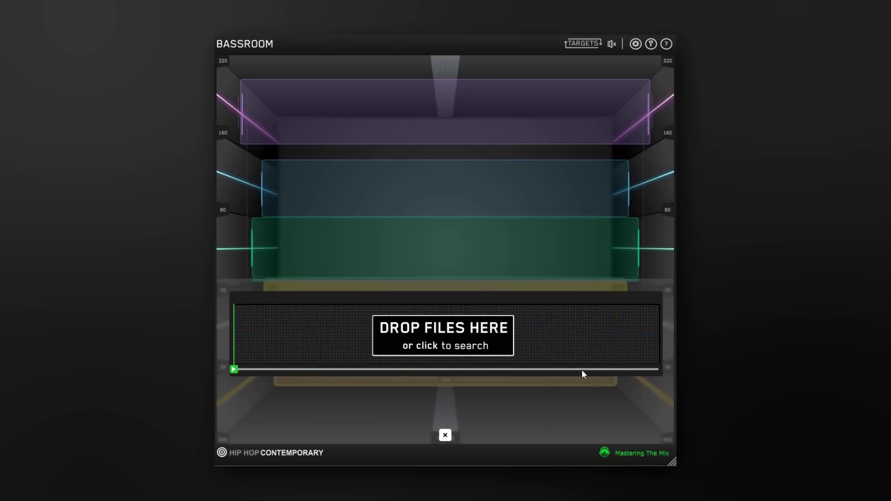
click(438, 336)
click(300, 249)
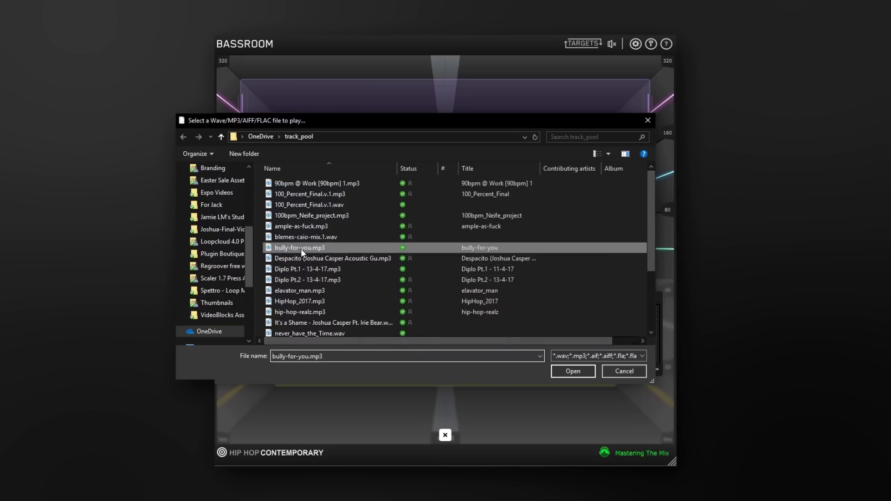
double_click(301, 249)
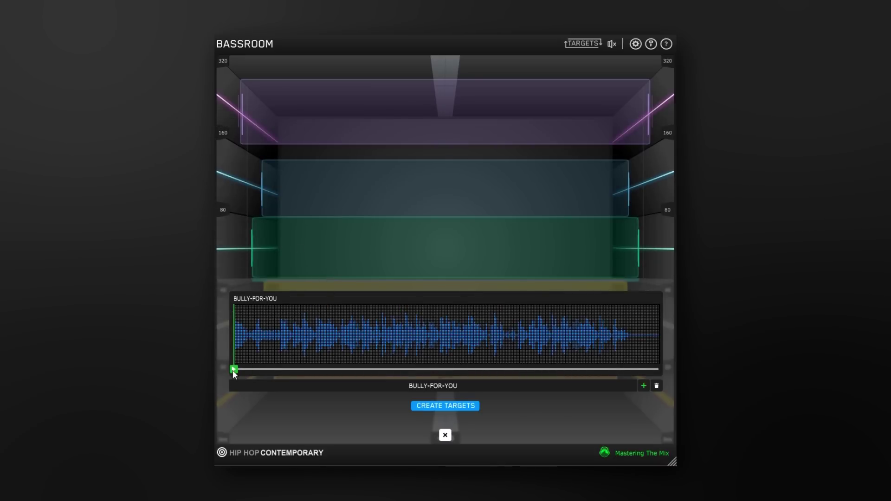
Step: Audition the reference track, select a short section of its waveform, and create targets from that section
drag(235, 370, 319, 371)
click(319, 368)
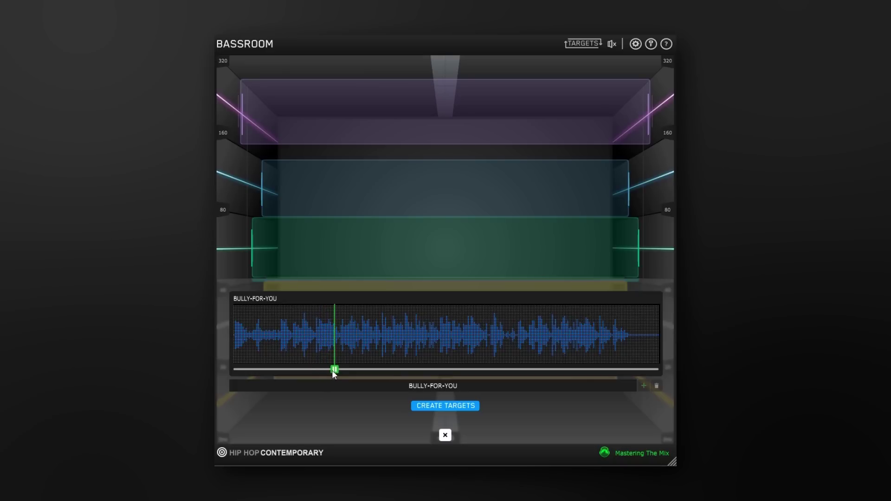
click(333, 370)
drag(330, 341, 363, 342)
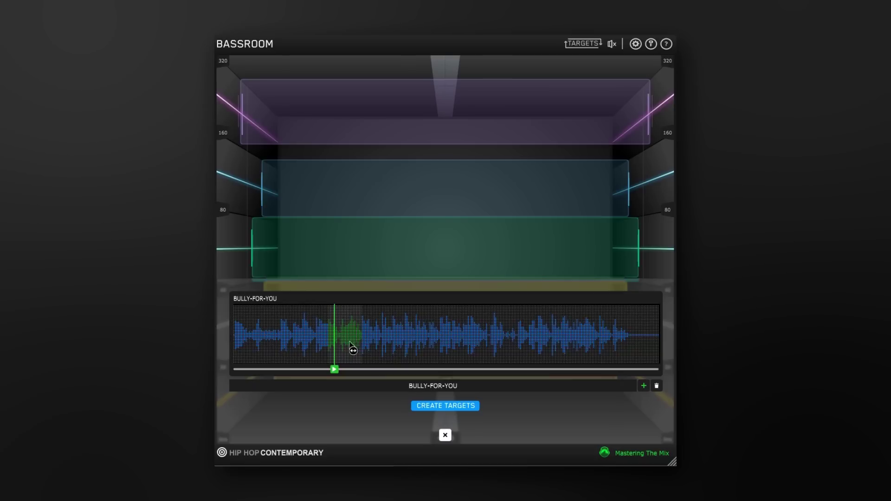
click(430, 407)
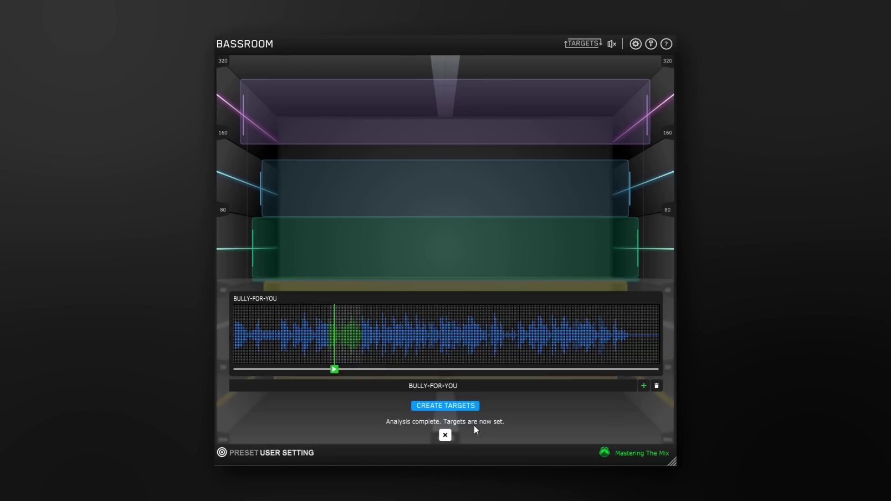
click(446, 435)
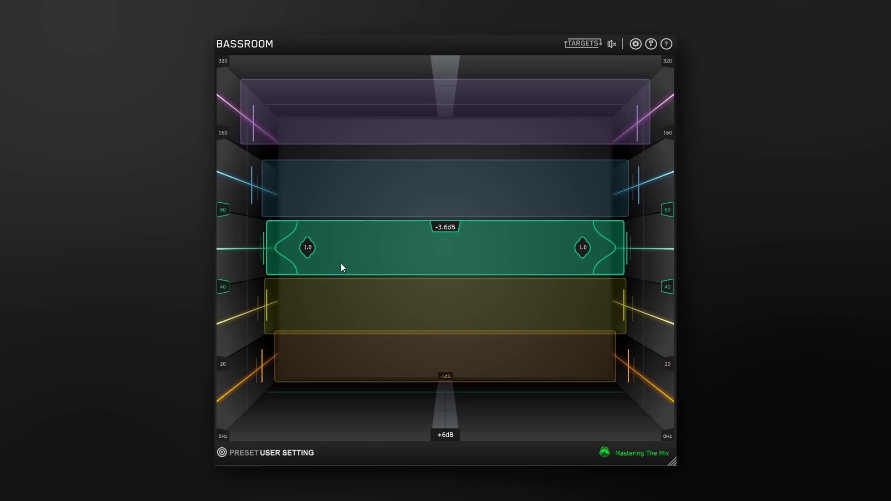
Step: Match the band gains to the new targets: purple -1.1 dB, blue -0.7 dB, green -2.0 dB, yellow -2.4 dB, orange -2.9 dB
drag(356, 197, 361, 181)
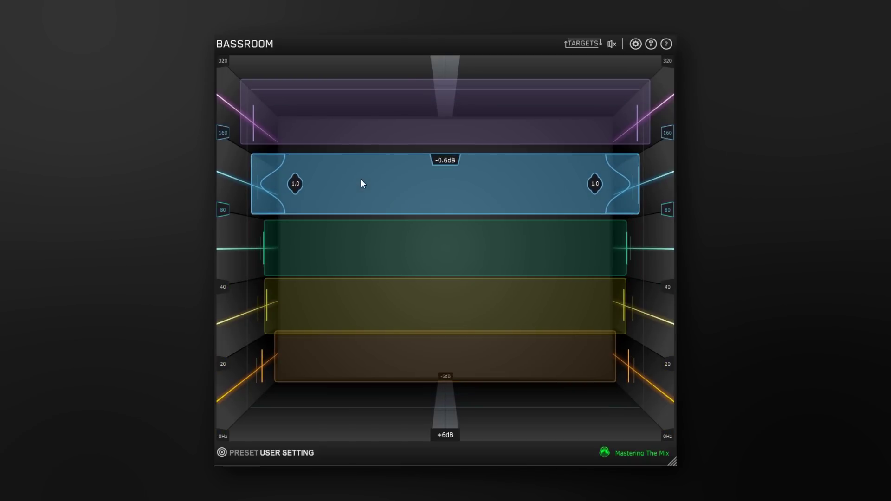
drag(358, 135, 354, 152)
drag(363, 347, 377, 311)
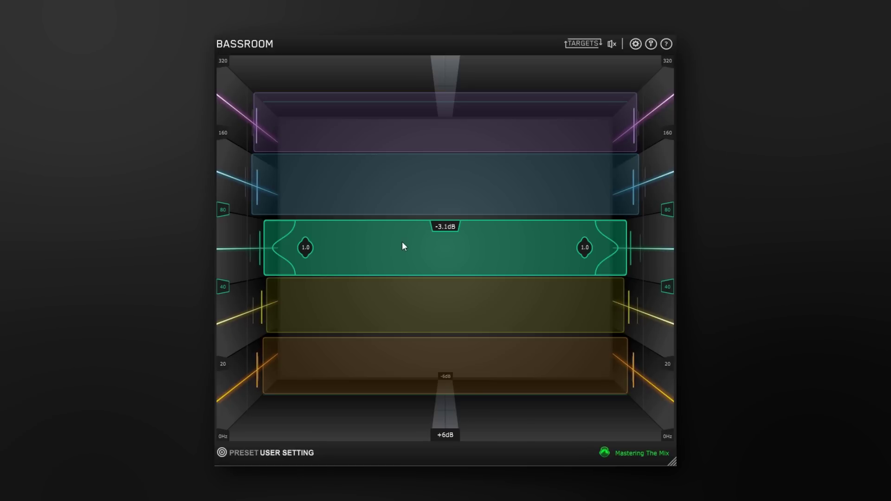
drag(407, 289, 415, 278)
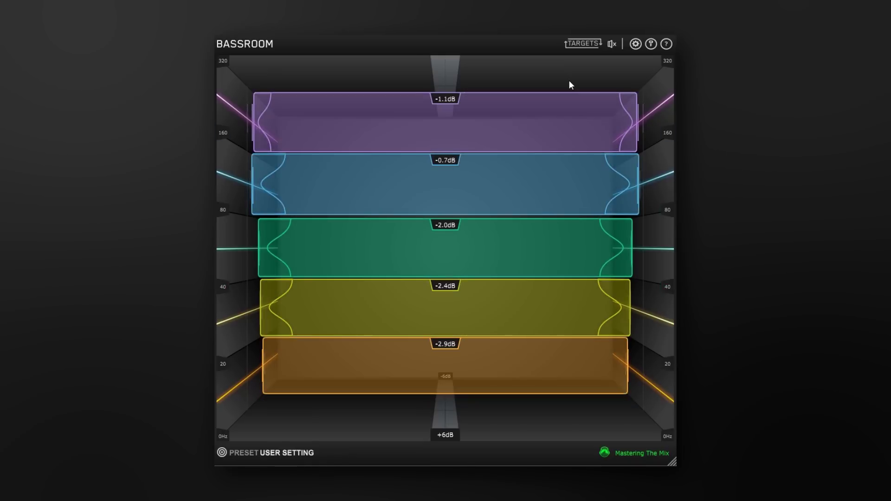
Step: Raise the plugin's output gain to about 2.4 dB
mouse_move(612, 44)
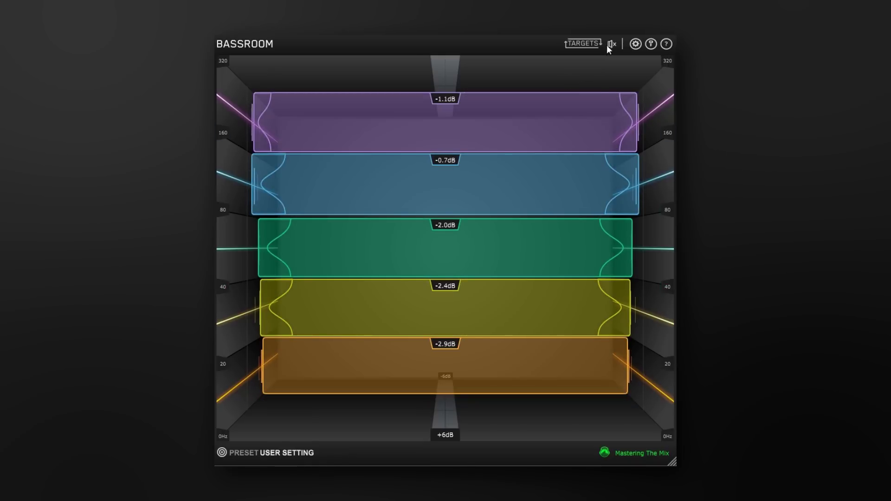
scroll(611, 62, up, 2)
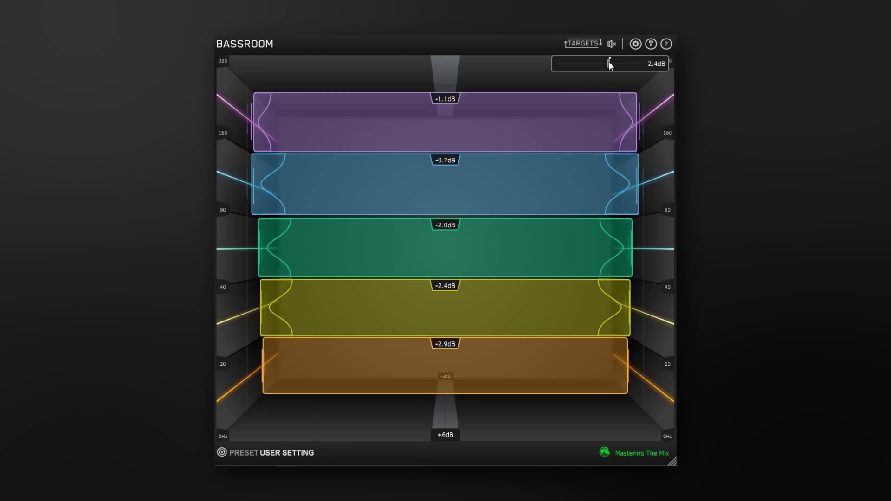
scroll(609, 62, up, 1)
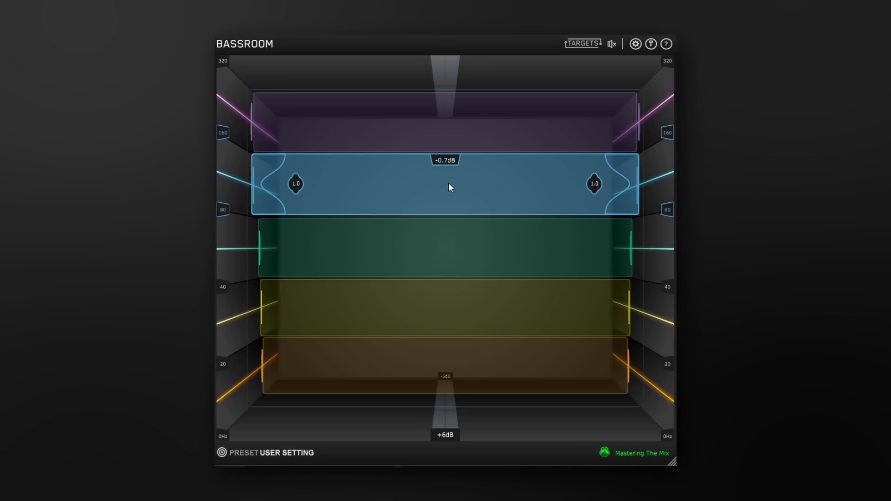
Step: Bypass the blue 80–160 Hz band and re-enable it to compare the sound
click(449, 184)
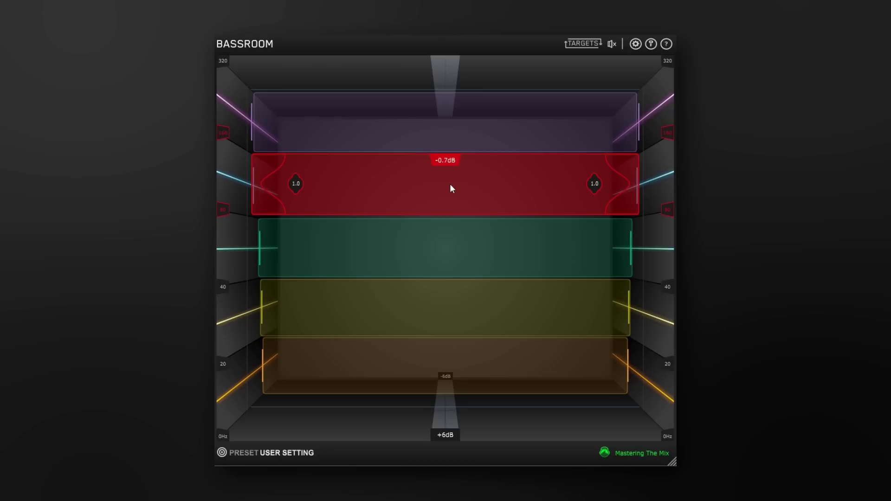
click(360, 176)
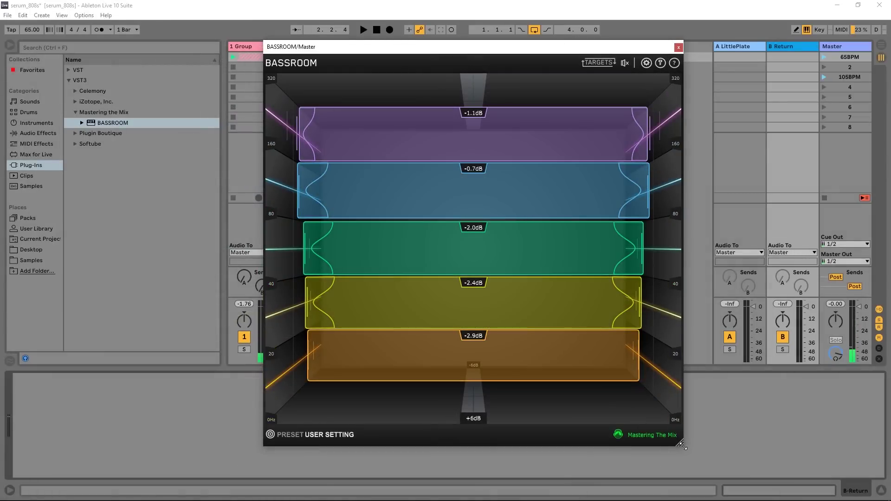
Step: Widen the BASSROOM plugin window and reposition it over the middle of the Live set
drag(680, 445, 865, 396)
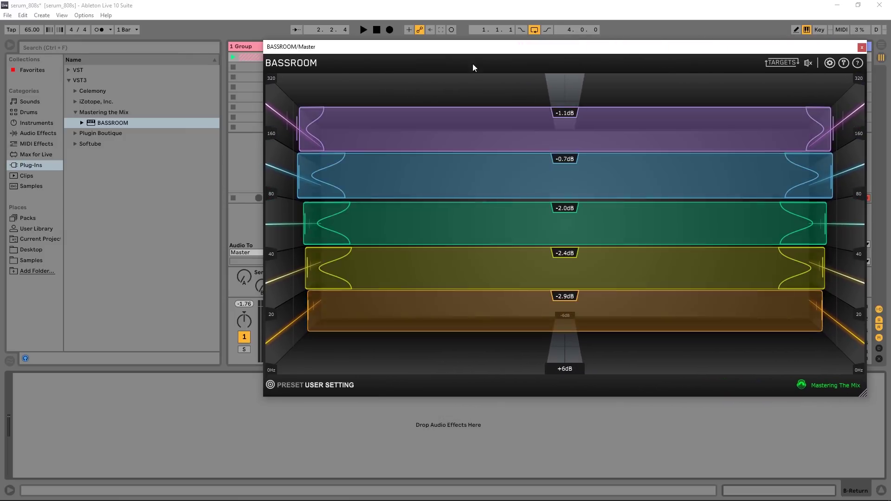
drag(465, 49, 370, 75)
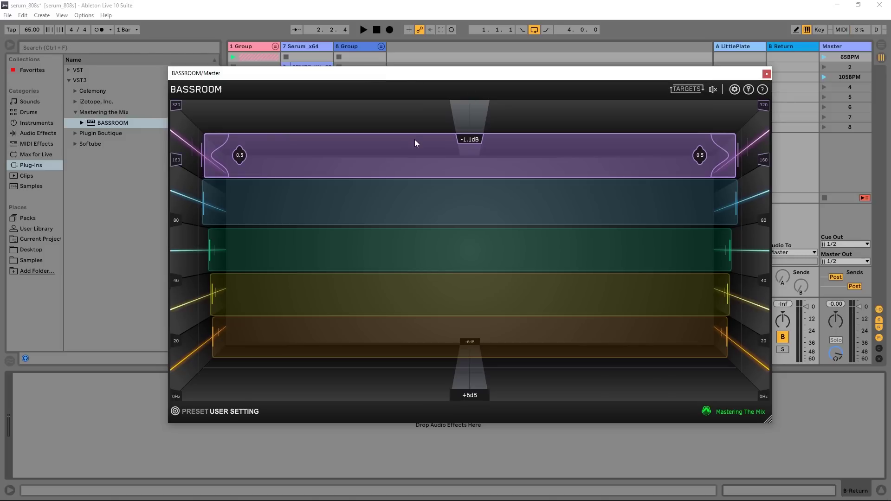